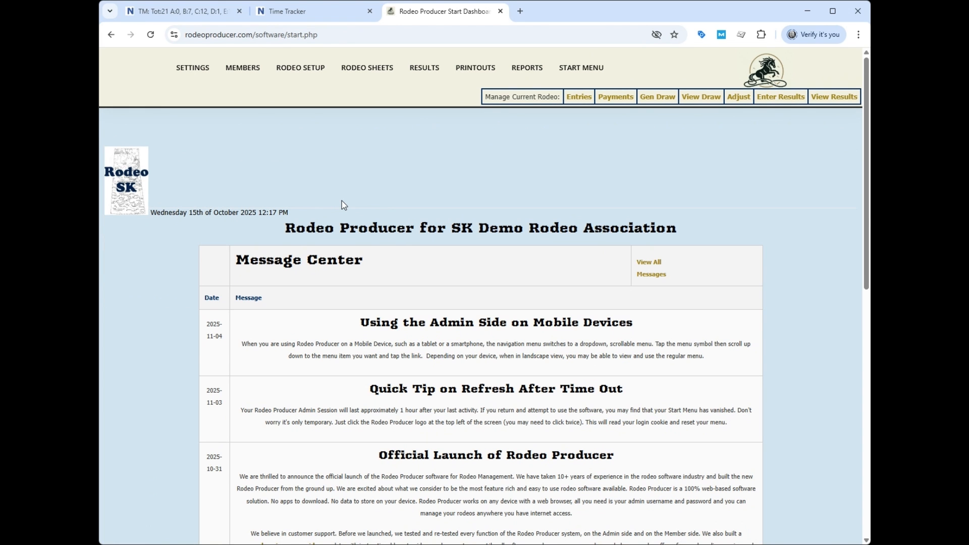
Open the bulk entry form for the October Test Rodeo and look over its member and event rows
mouse_move(287, 69)
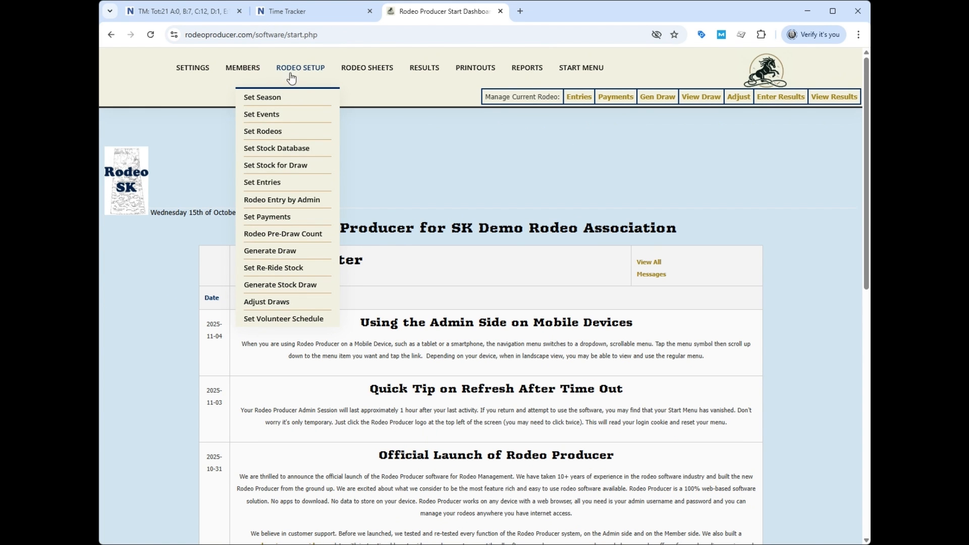
click(267, 182)
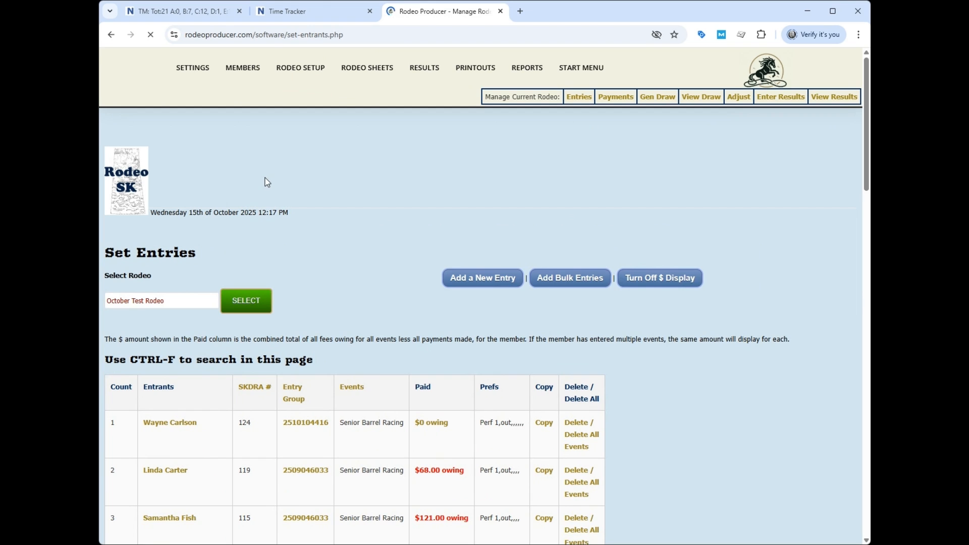
click(573, 283)
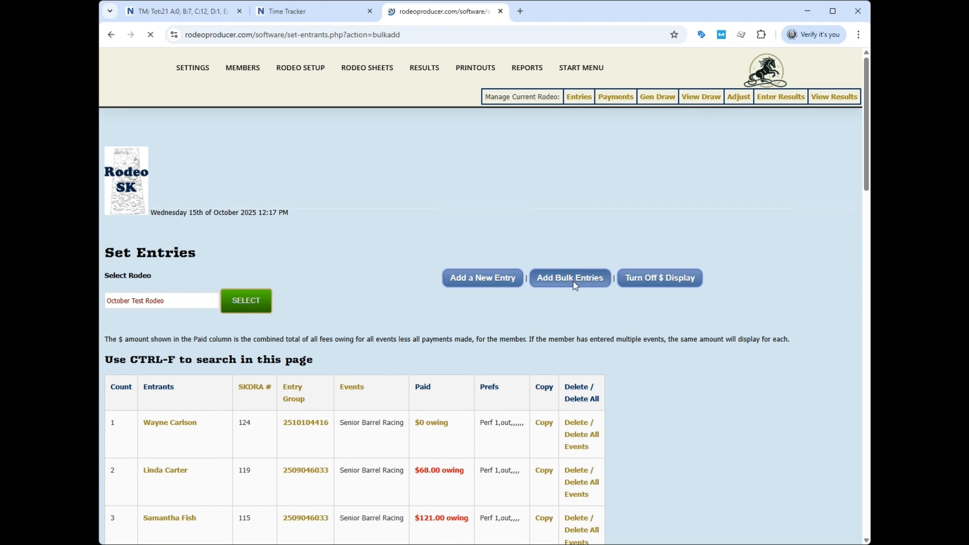
scroll(480, 308, down, 3)
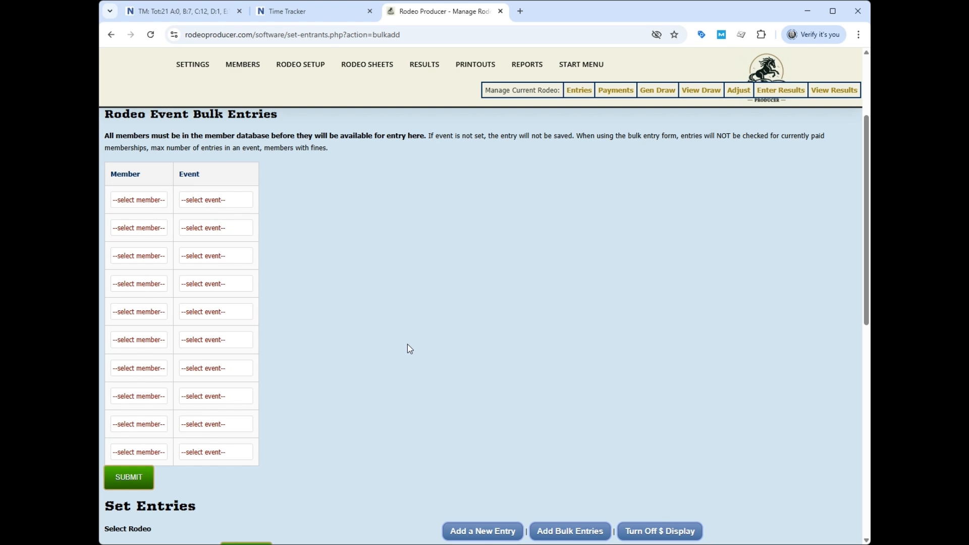
scroll(425, 281, up, 1)
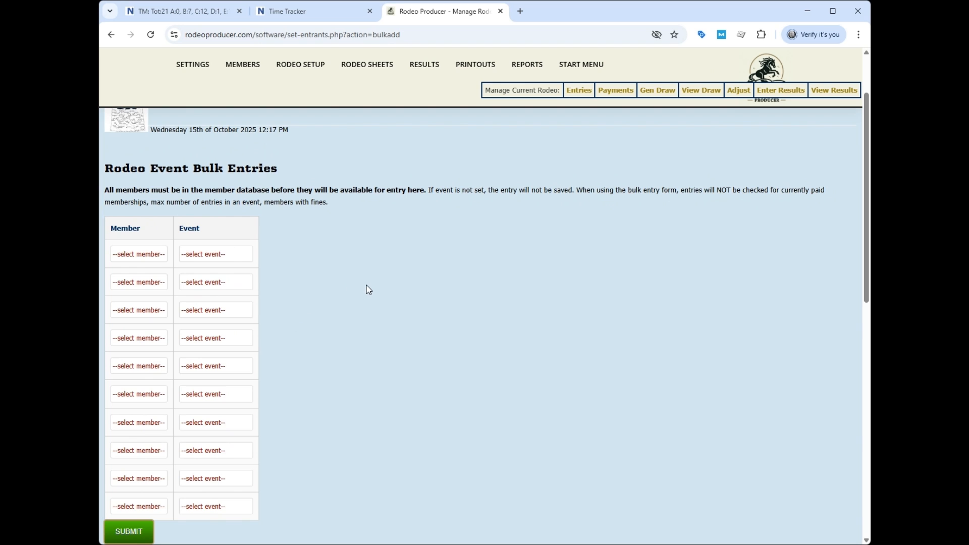
scroll(368, 288, down, 3)
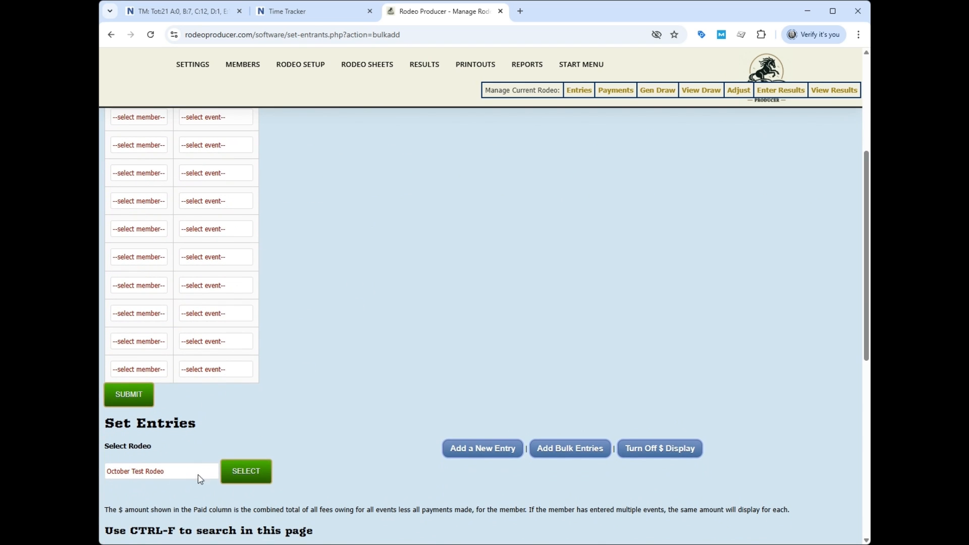
scroll(303, 439, up, 2)
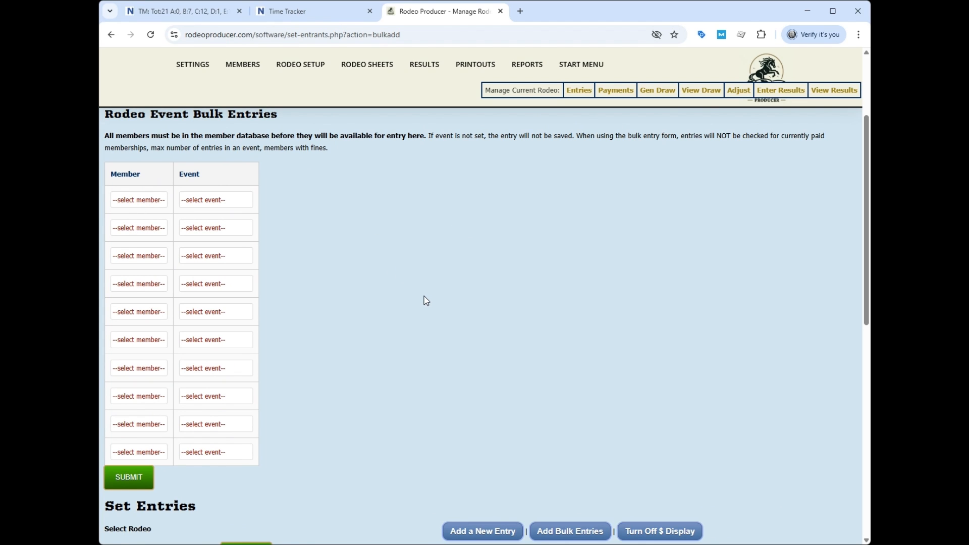
Fill the first two bulk entry rows with a member in Bareback and another member in Senior Barrel Racing
click(114, 204)
click(141, 271)
click(227, 260)
click(138, 349)
click(223, 259)
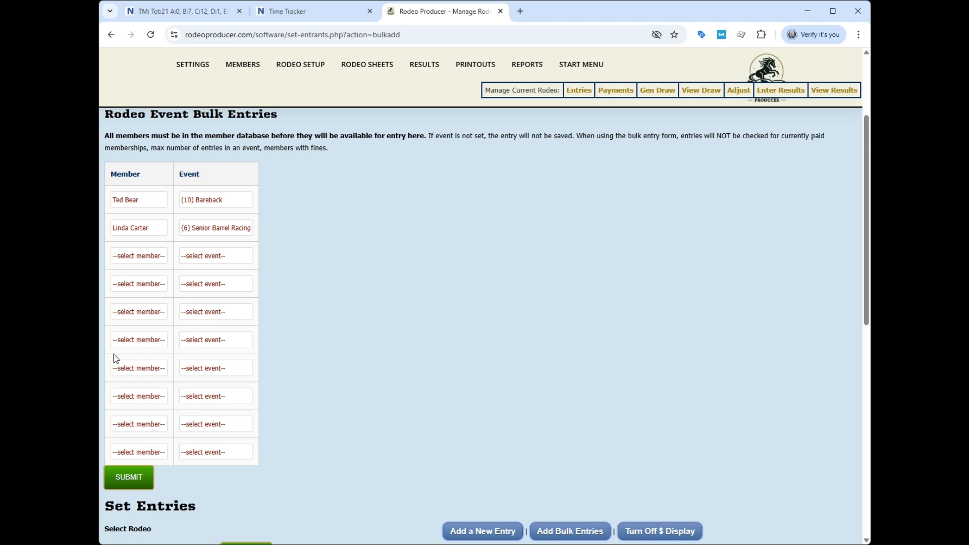
Enter the same member twice in Senior Barrel Racing, using the third and fourth bulk entry rows
click(131, 517)
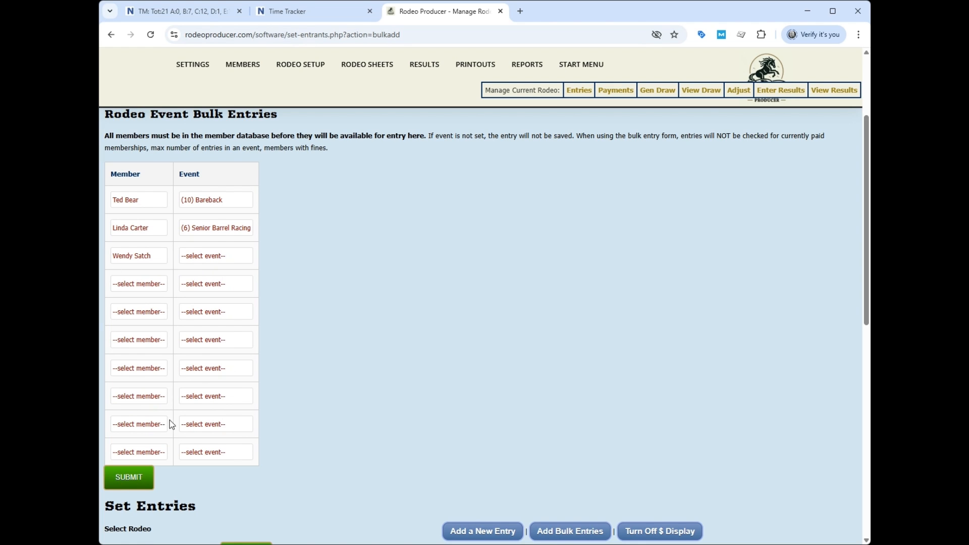
click(204, 255)
click(217, 294)
click(128, 535)
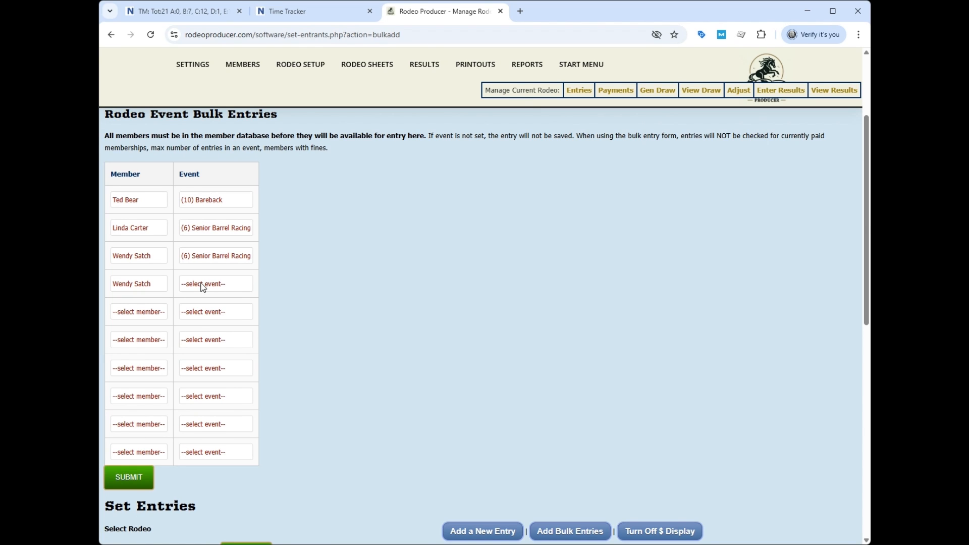
click(215, 307)
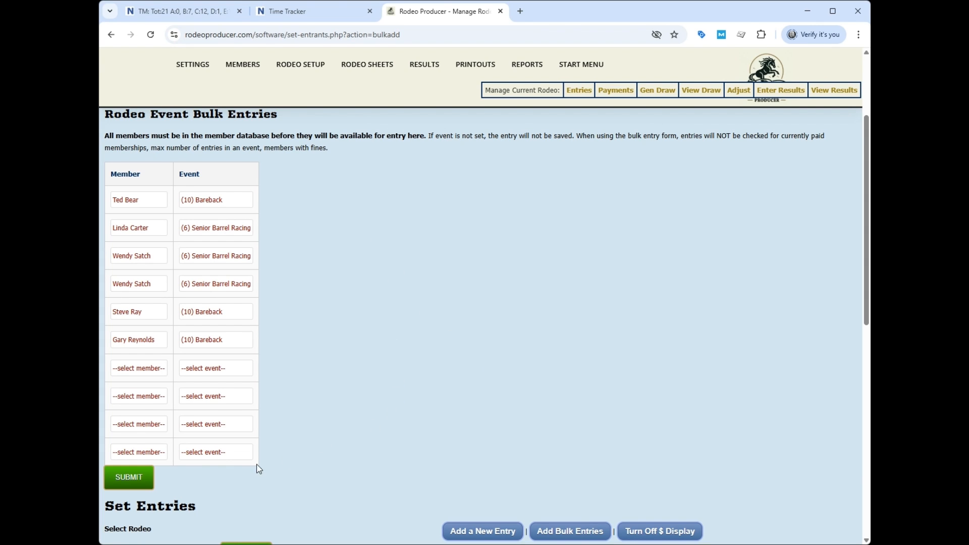
Submit the rodeo bulk entries and review the added entries in the entrants list
click(121, 478)
scroll(617, 357, down, 3)
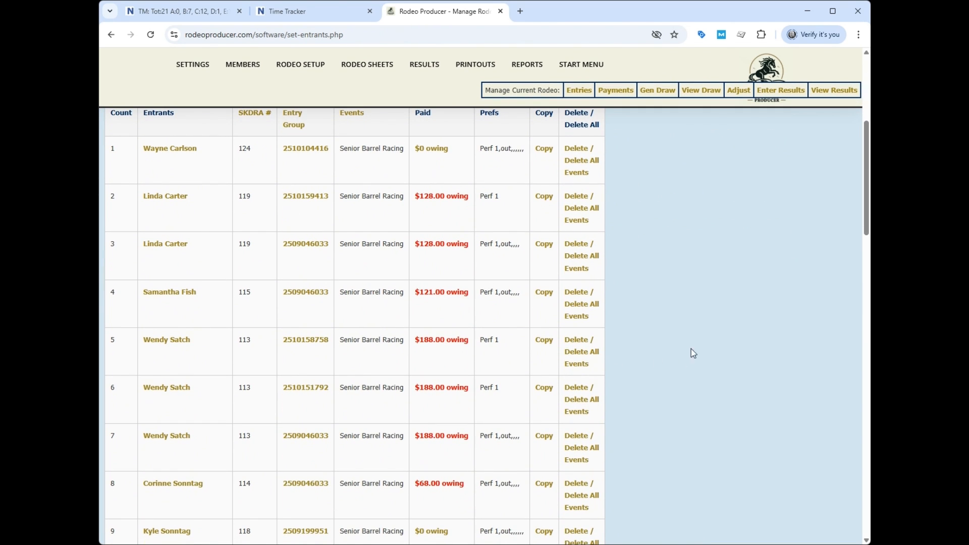
scroll(686, 316, down, 3)
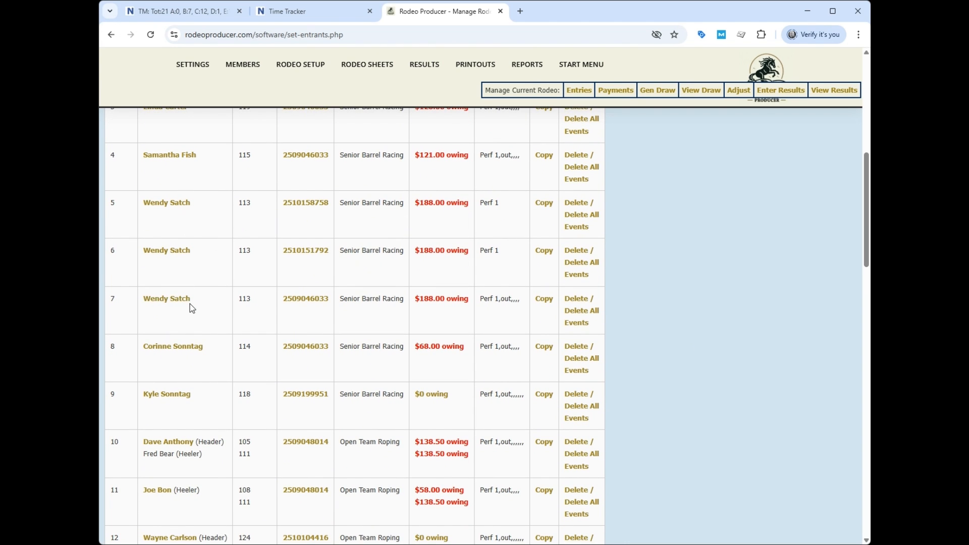
scroll(196, 302, up, 3)
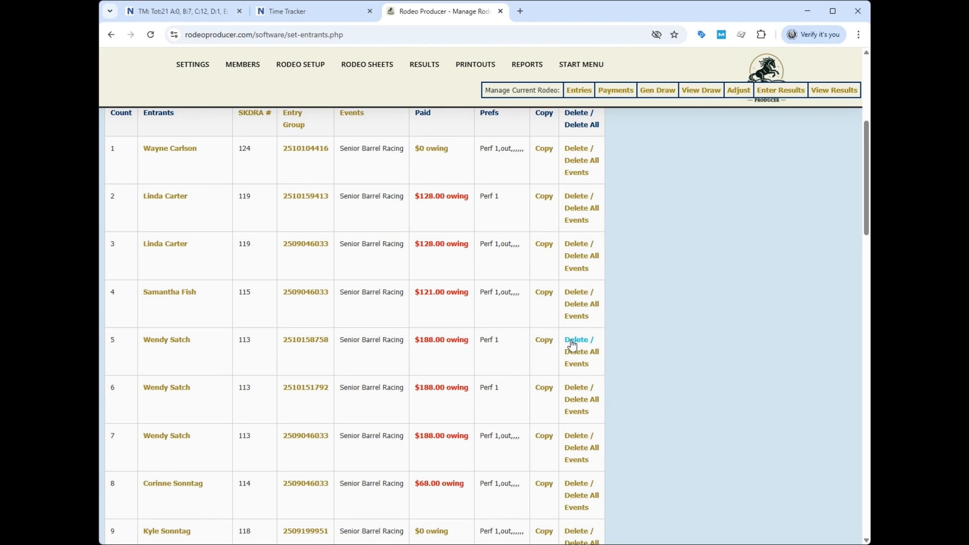
scroll(679, 404, up, 4)
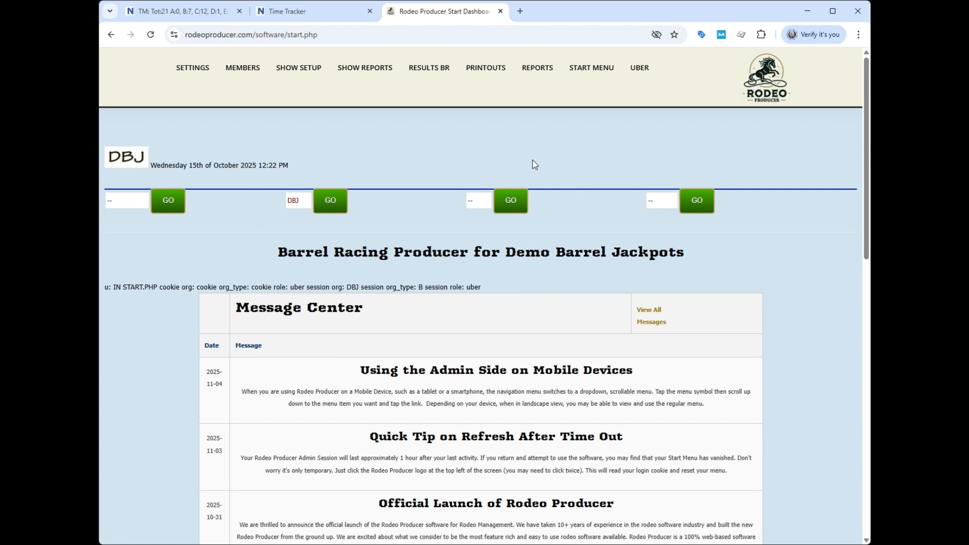
Open the barrel racing bulk entry form for the October Show and look over its columns
mouse_move(303, 71)
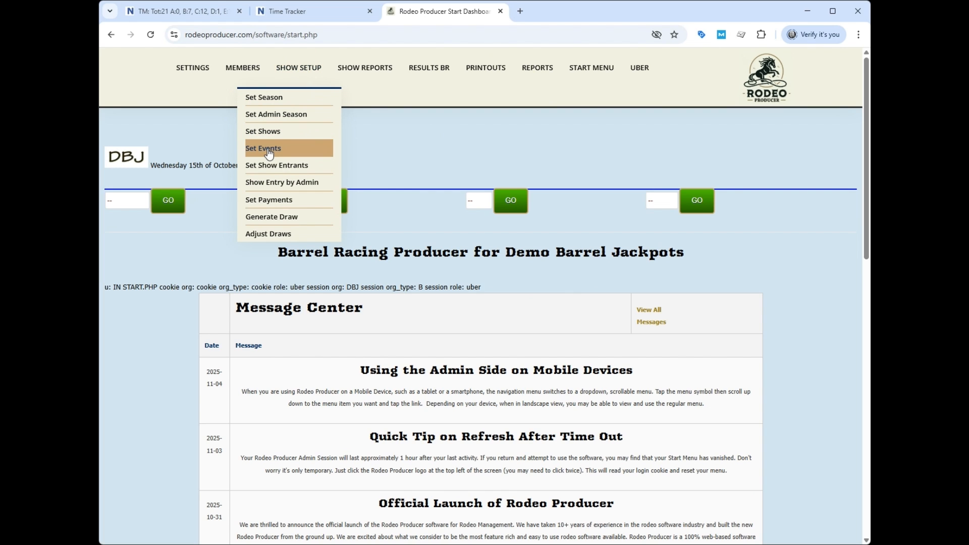
click(282, 173)
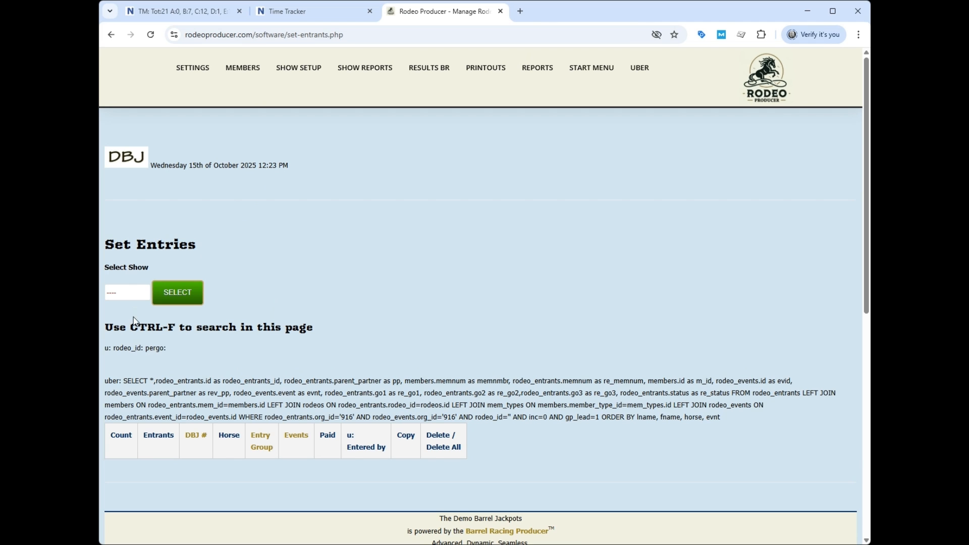
click(140, 347)
click(177, 293)
click(574, 275)
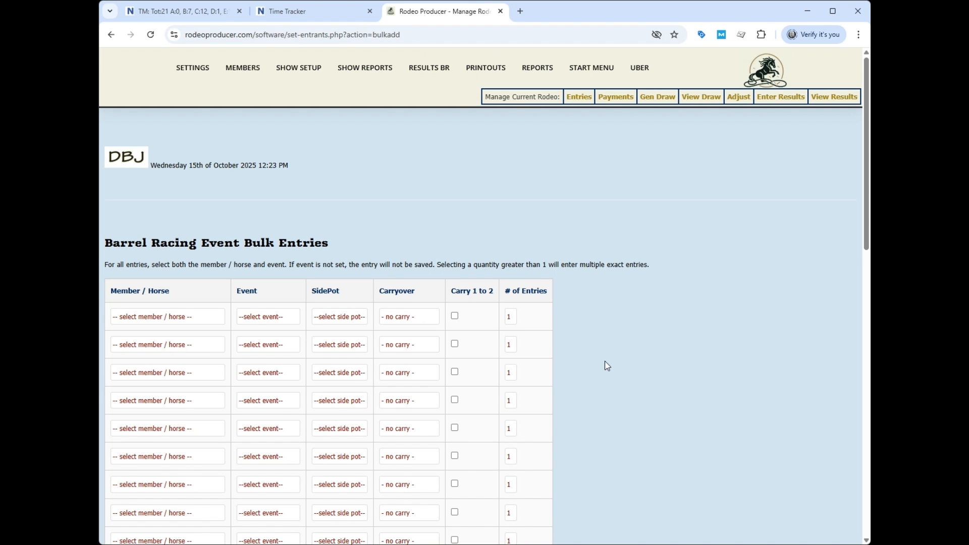
scroll(585, 359, down, 4)
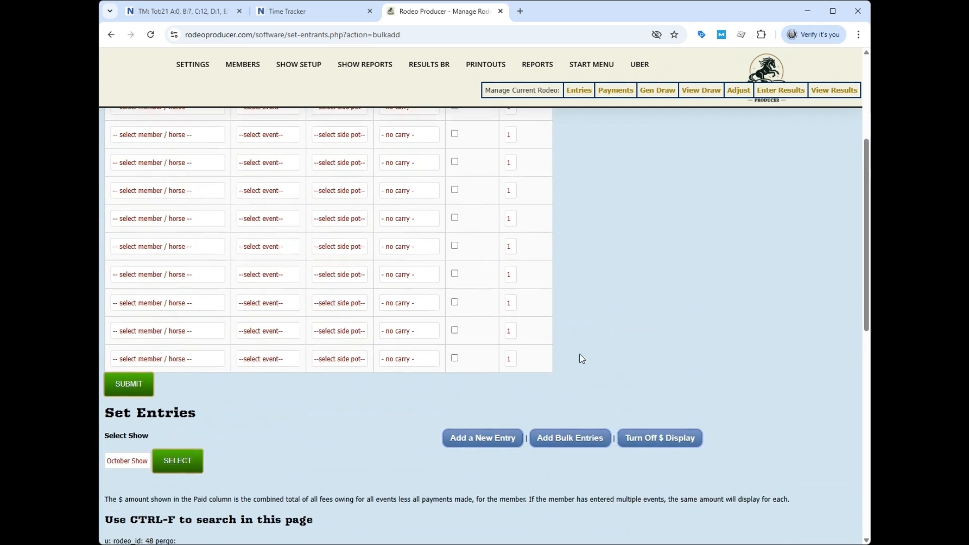
scroll(564, 372, up, 3)
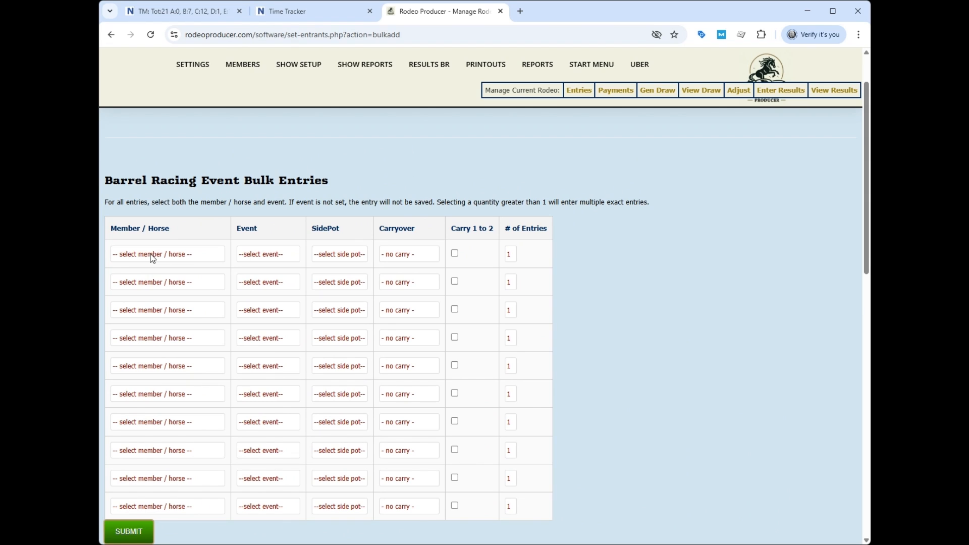
Fill the first bulk entry row with the member riding Fireball in Senior Barrel Racing
click(157, 297)
click(261, 262)
click(260, 287)
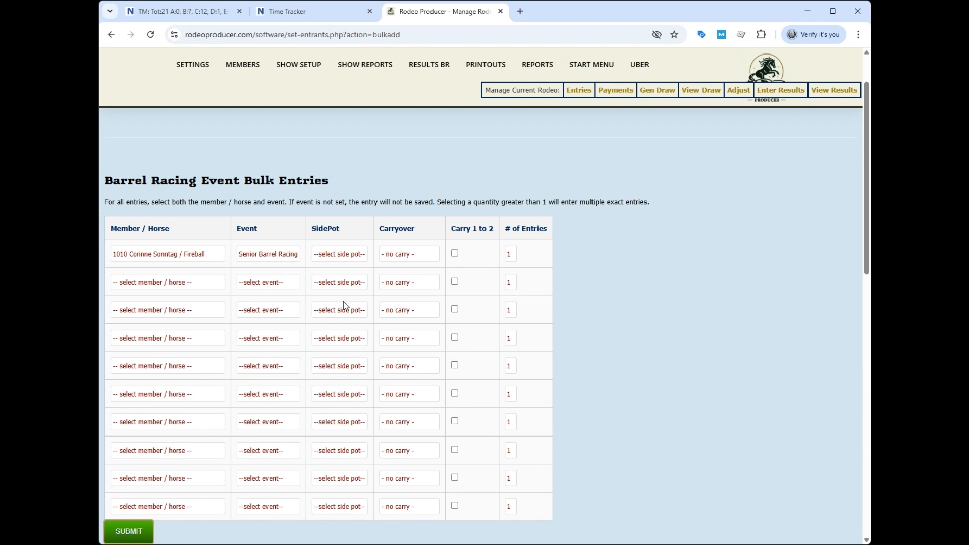
Enter the same member's horse Ciroc in Open Barrel Racing with the Derby Sidepot in the second row
click(156, 315)
click(260, 337)
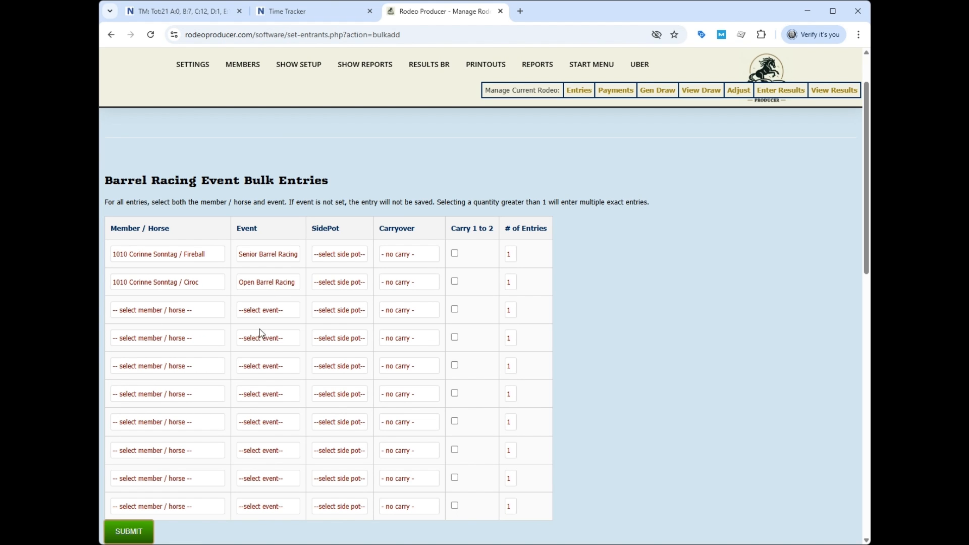
click(340, 313)
scroll(259, 325, down, 4)
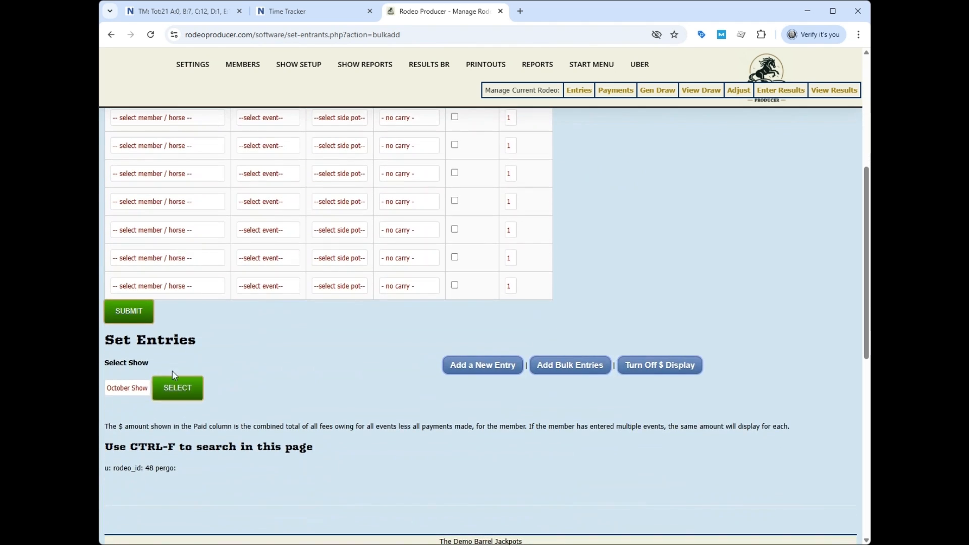
scroll(262, 385, up, 5)
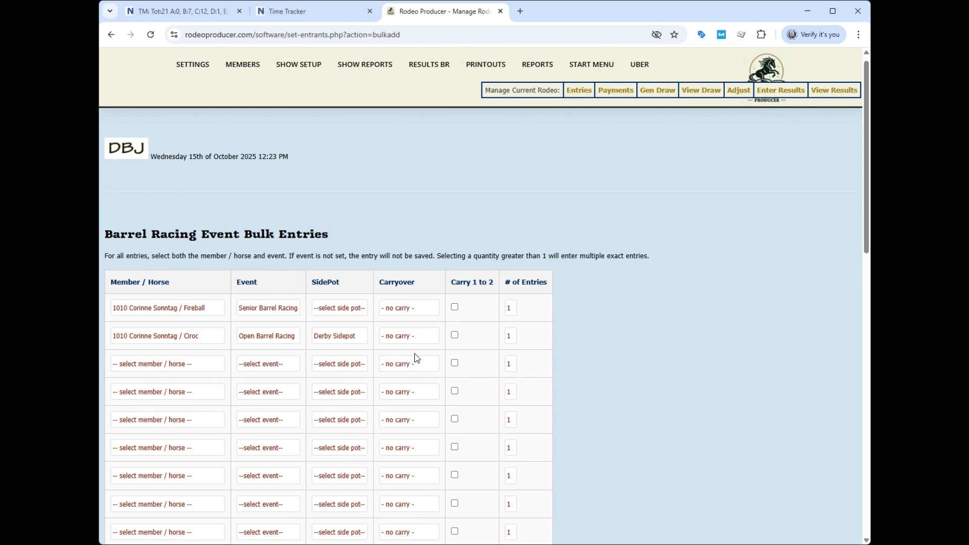
scroll(563, 329, down, 3)
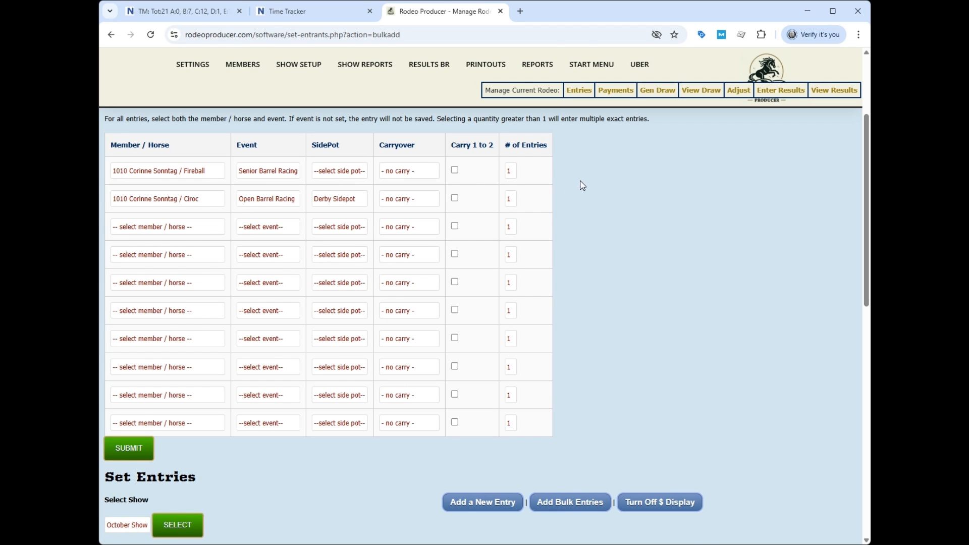
Set the Fireball row to 2 entries and enter Test2_horse1 in Senior Barrel Racing in the third row
click(512, 168)
click(155, 363)
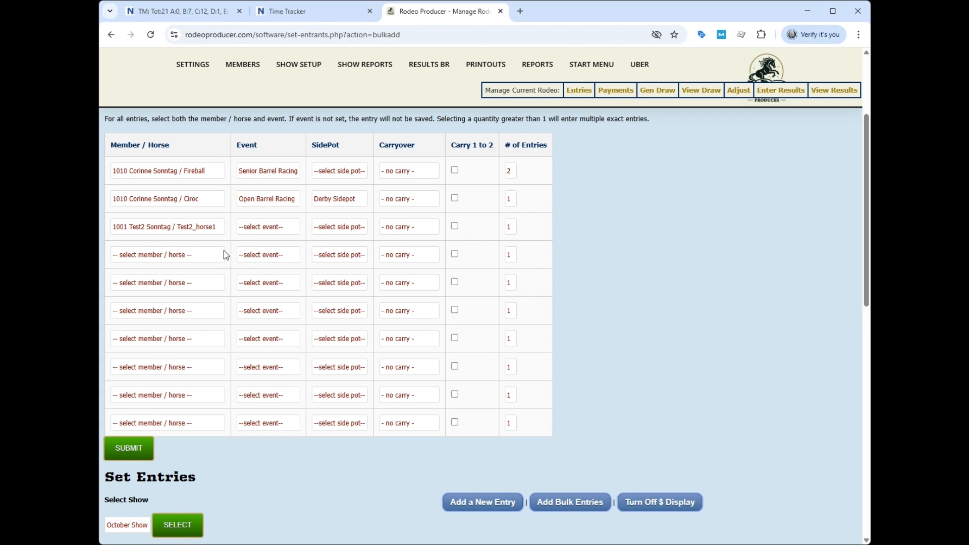
click(252, 238)
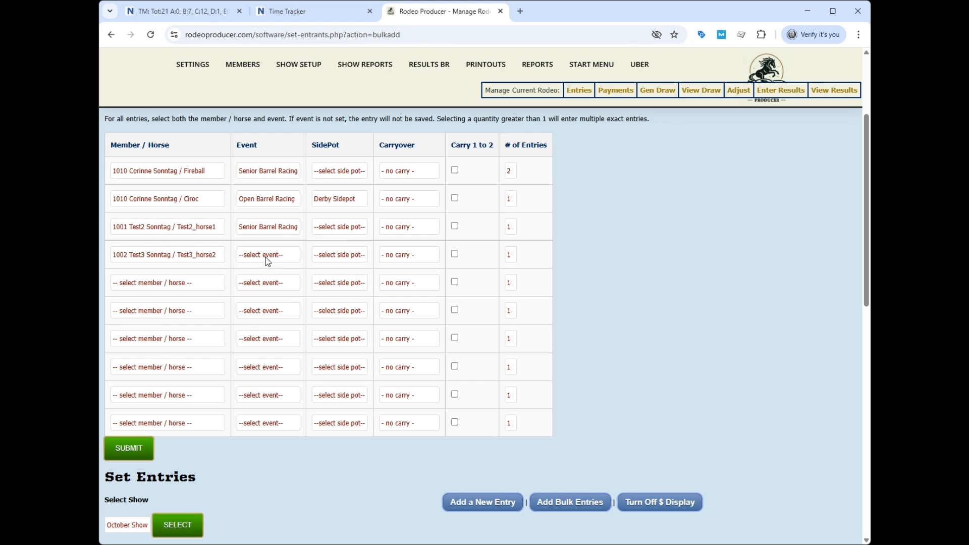
Enter Test3_horse2 and Test6_horse1 in Senior Barrel Racing, each with a carryover to Open Barrel Racing
click(274, 284)
click(424, 286)
click(159, 525)
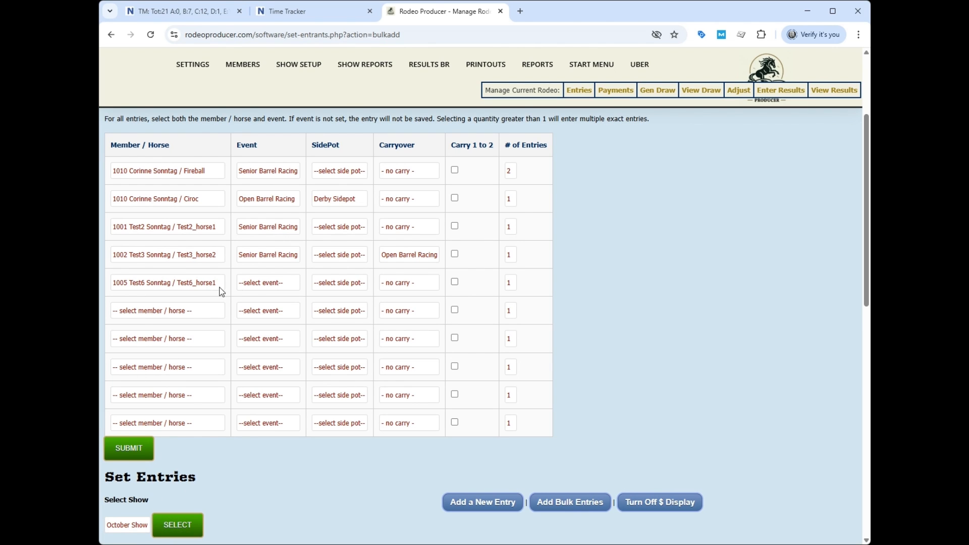
click(259, 292)
click(262, 314)
click(393, 287)
click(404, 314)
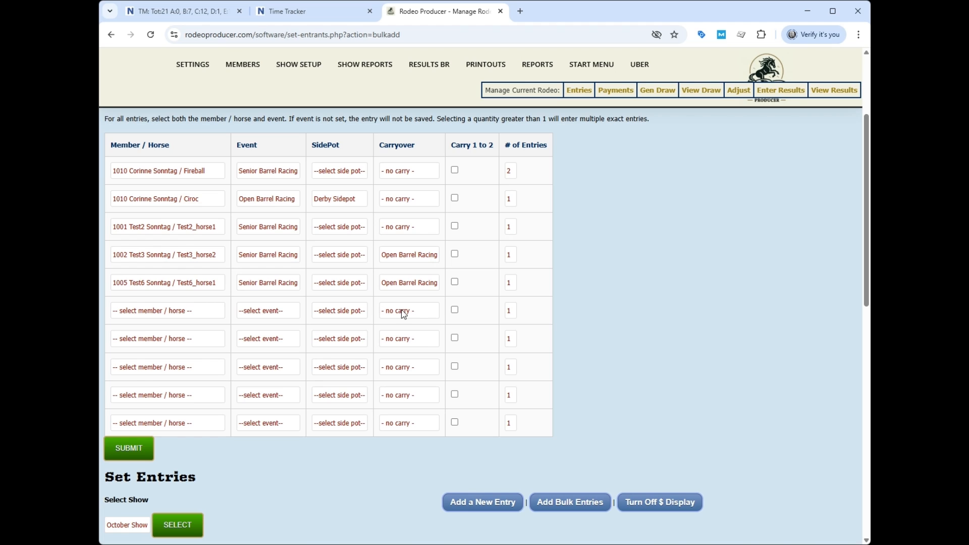
Enter Test8_horse2 in Open Barrel Racing with the Derby Sidepot and choose its number of entries
click(166, 311)
click(159, 262)
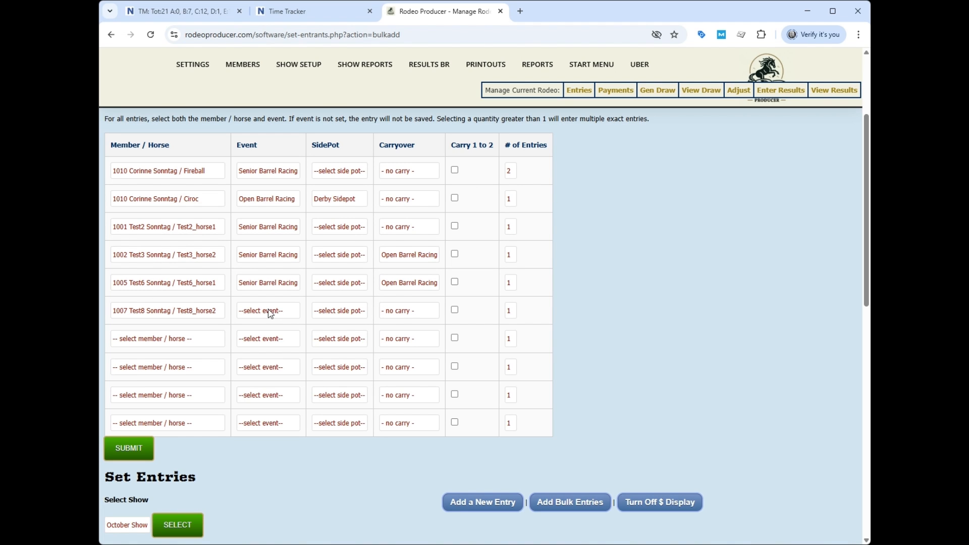
click(275, 372)
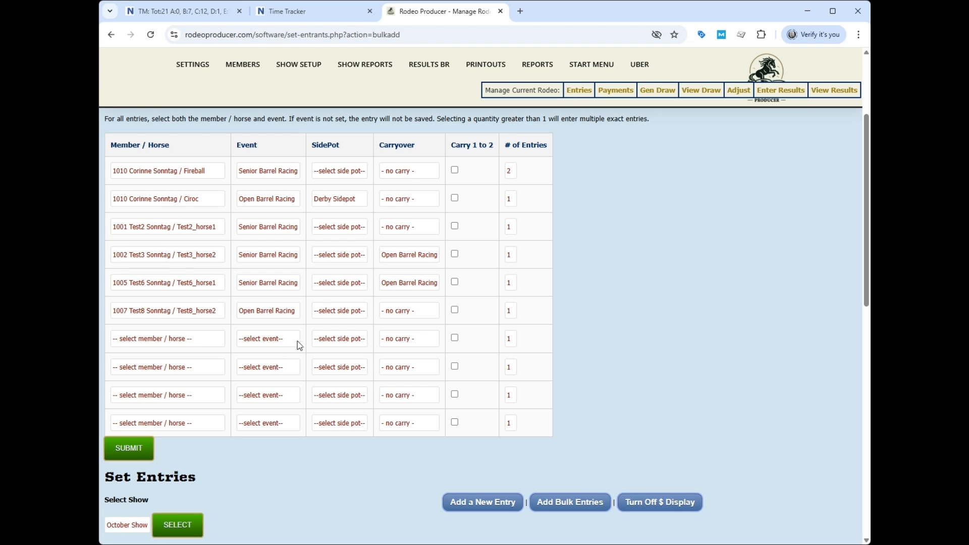
click(345, 314)
click(342, 345)
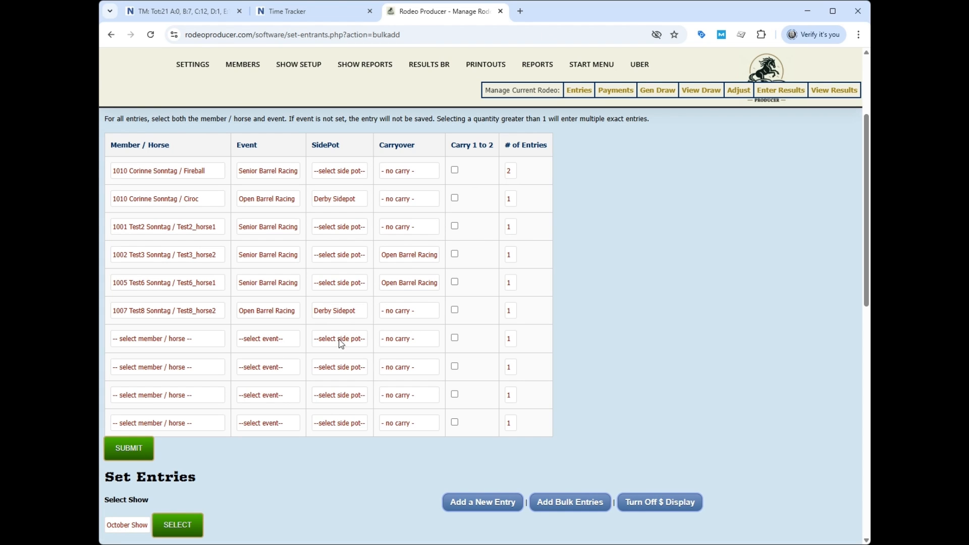
click(513, 314)
click(514, 340)
Submit the barrel racing bulk entries and review the bulk-entered rows in the entrants list
click(130, 453)
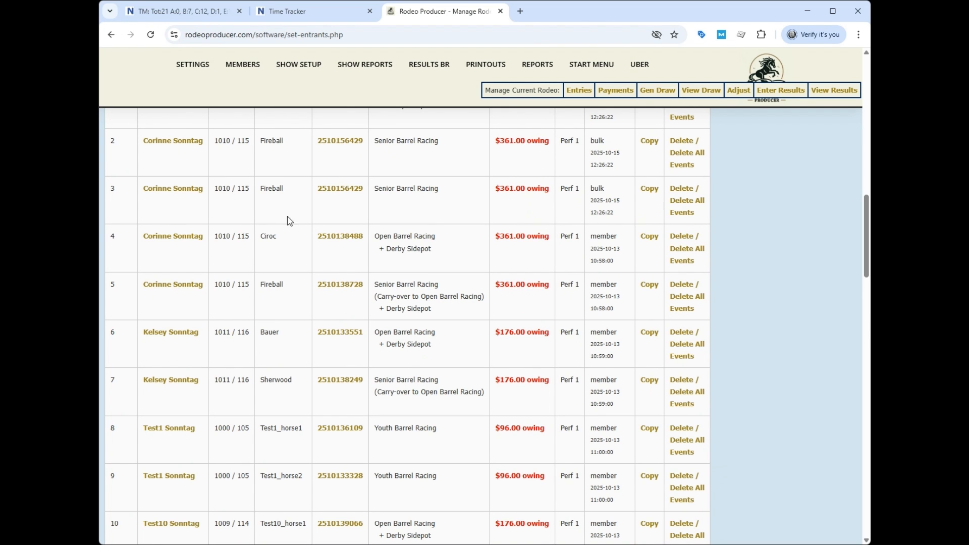
scroll(608, 292, down, 3)
scroll(607, 292, down, 4)
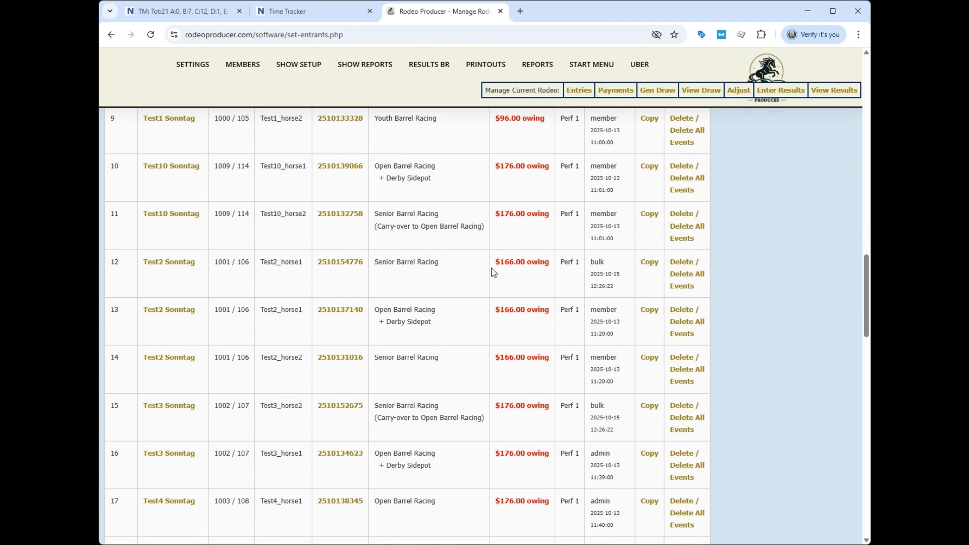
scroll(608, 275, down, 3)
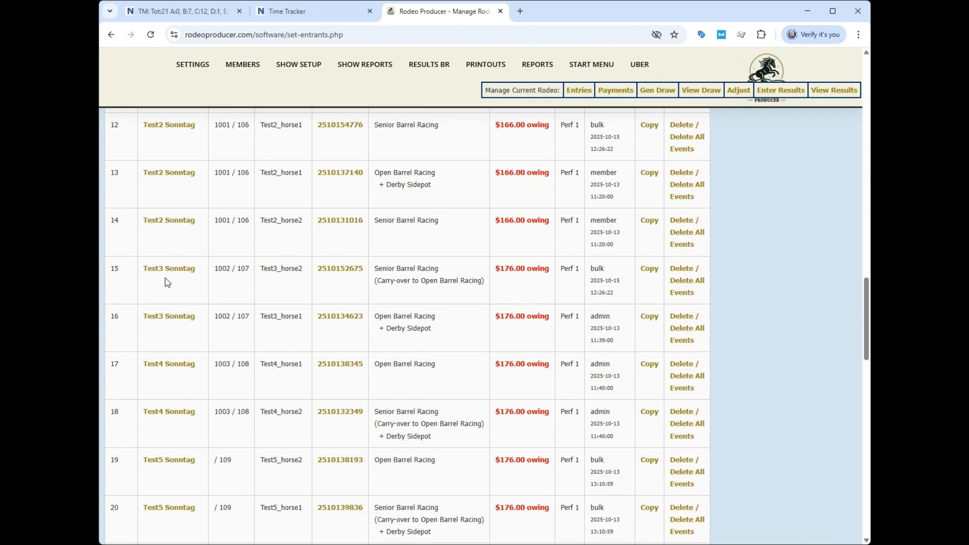
scroll(585, 285, down, 4)
scroll(588, 285, down, 2)
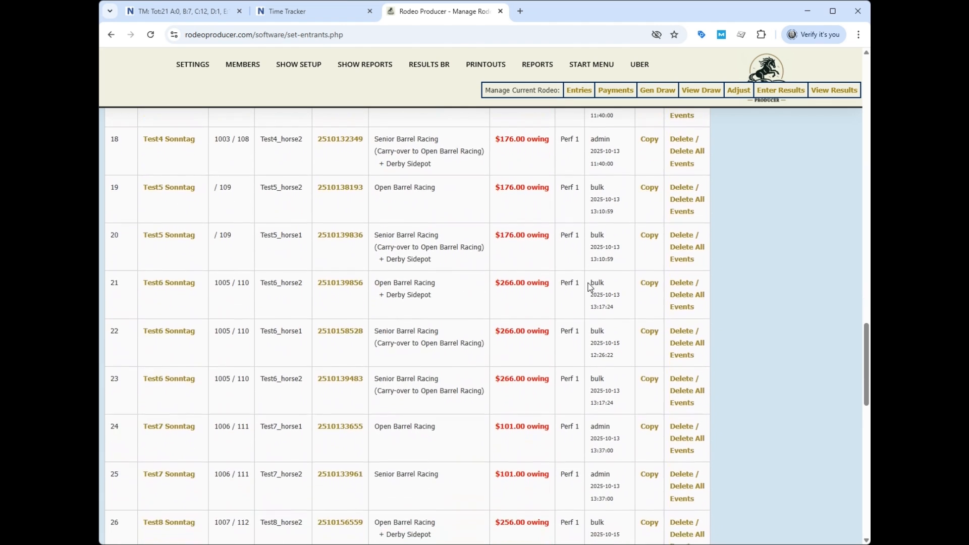